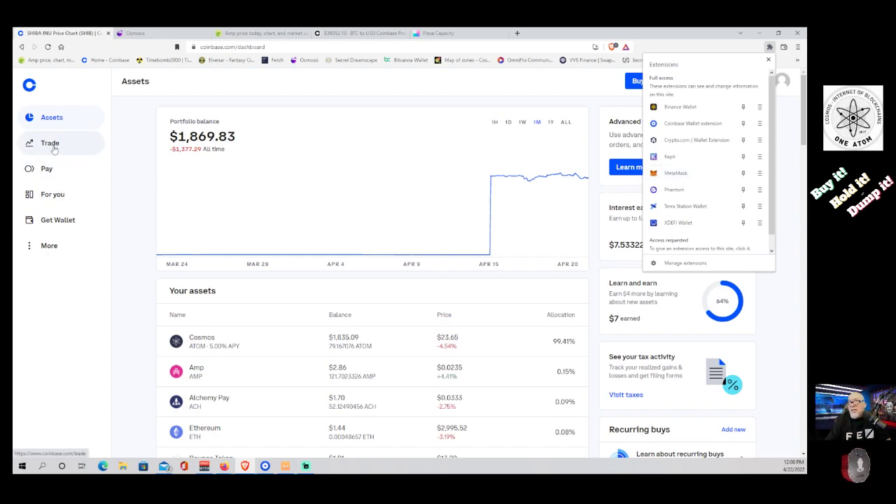
# Open the MetaMask wallet extension and copy the address of its Ethereum Mainnet account
pyautogui.click(690, 173)
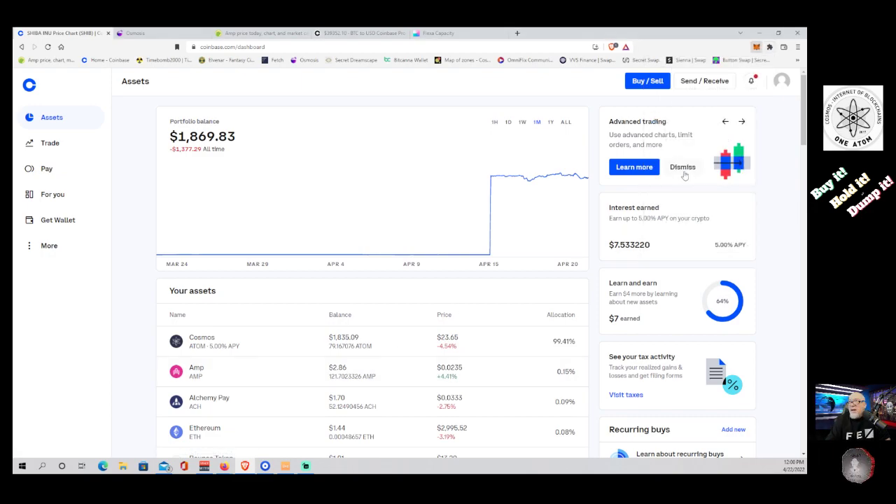
pyautogui.click(756, 46)
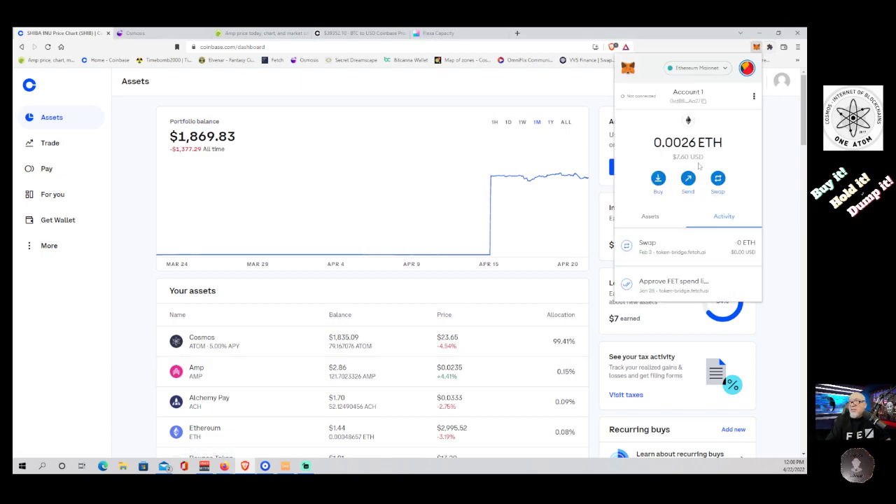
pyautogui.click(703, 102)
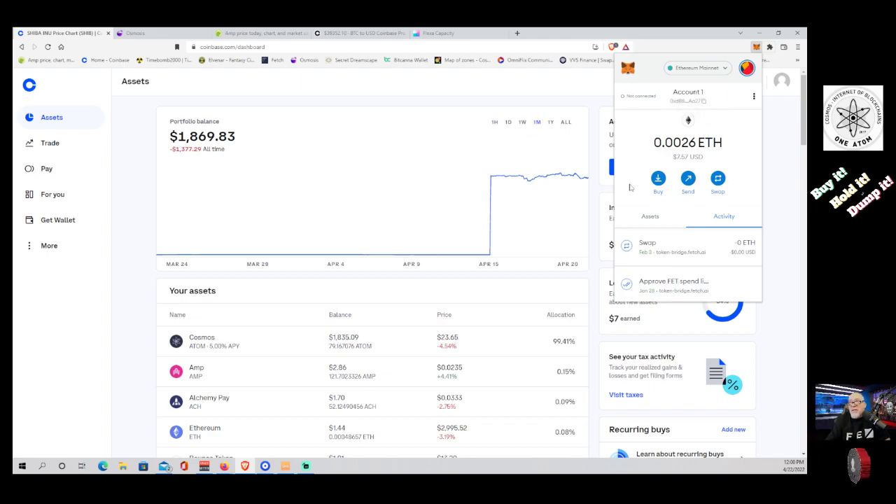
# Look through the token assets held in the MetaMask account and copy the account's address again
pyautogui.scroll(-3, 709, 223)
pyautogui.scroll(5, 709, 223)
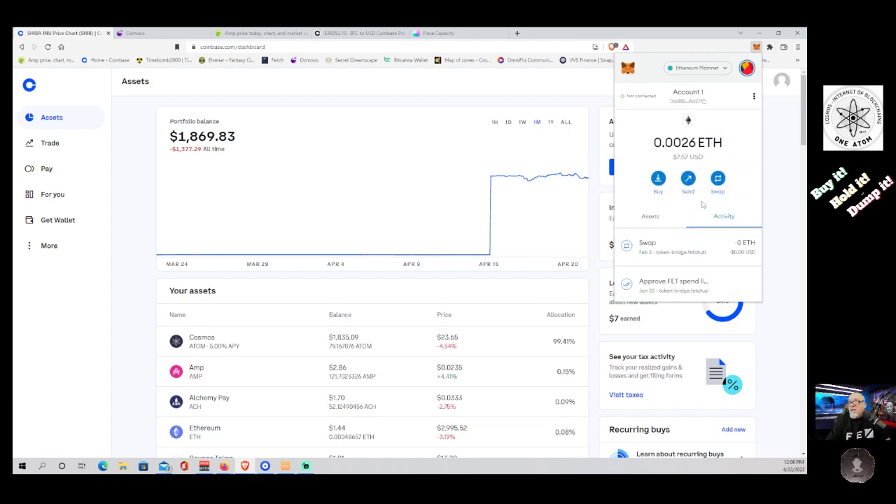
pyautogui.click(650, 217)
pyautogui.scroll(-5, 705, 250)
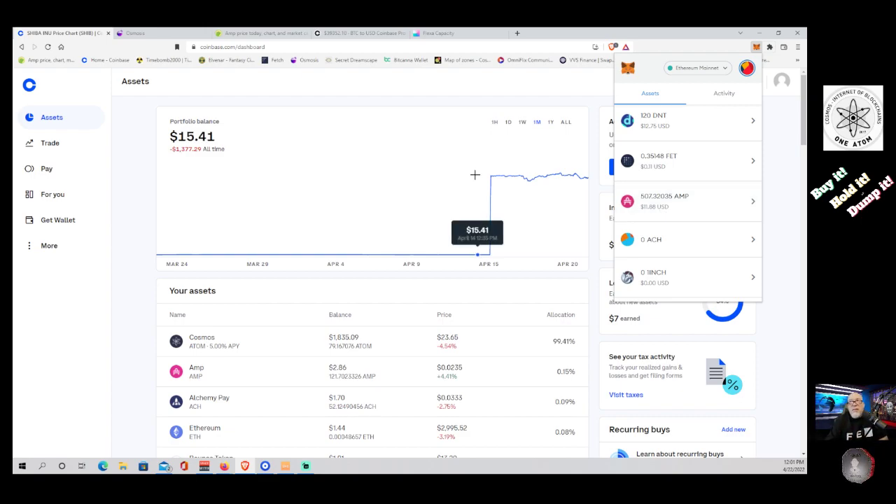
pyautogui.scroll(5, 688, 142)
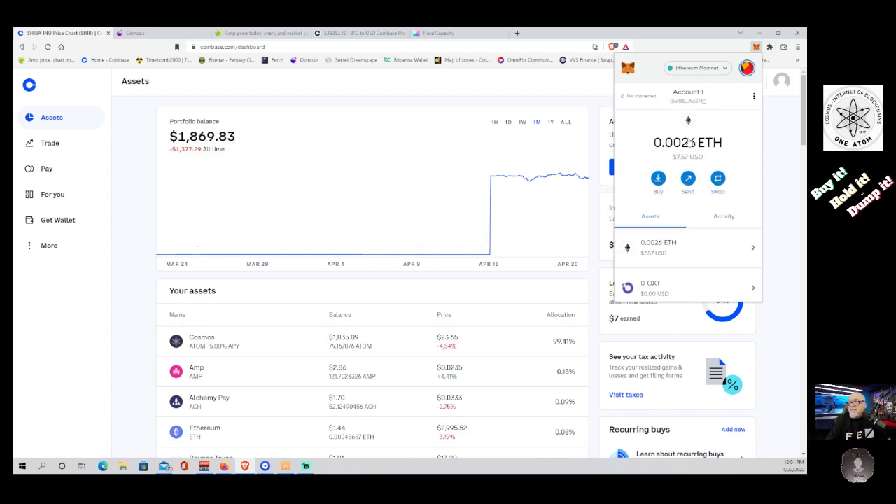
pyautogui.click(703, 102)
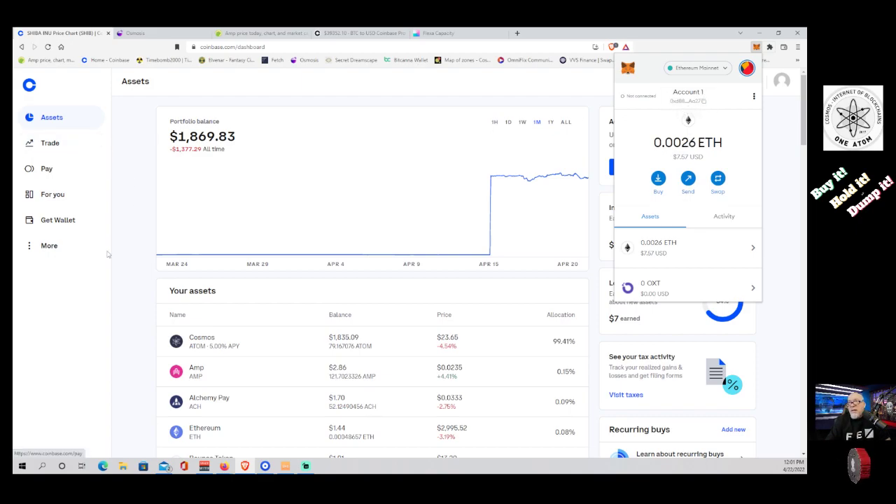
# In Coinbase's Amp wallet, enter the copied MetaMask address as the send recipient and choose to send all available AMP
pyautogui.click(251, 377)
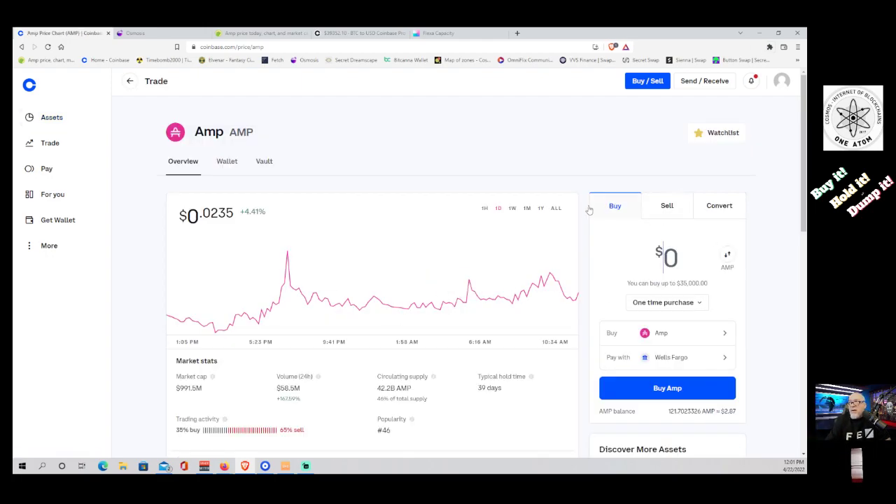
pyautogui.click(233, 167)
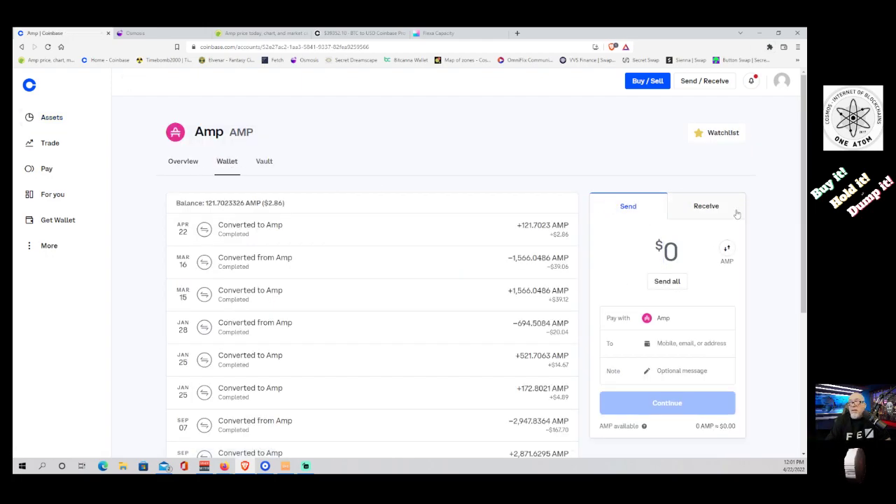
pyautogui.click(672, 345)
pyautogui.rightClick(672, 345)
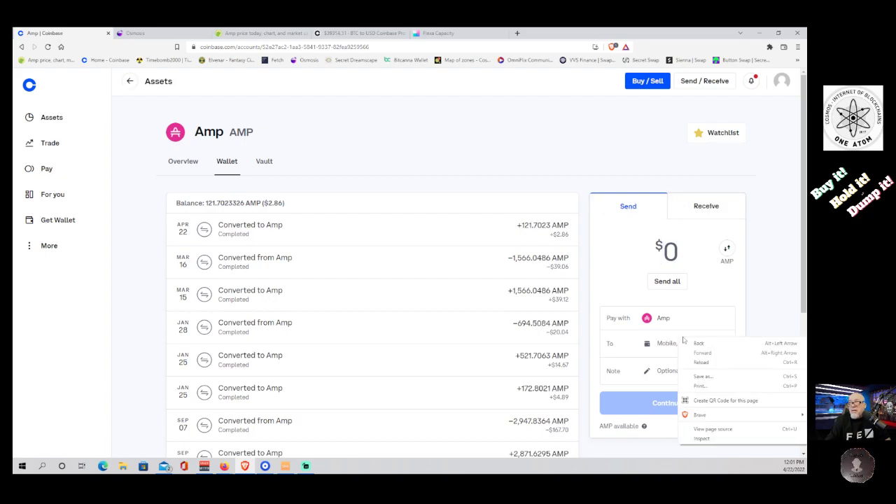
pyautogui.click(667, 344)
pyautogui.rightClick(667, 343)
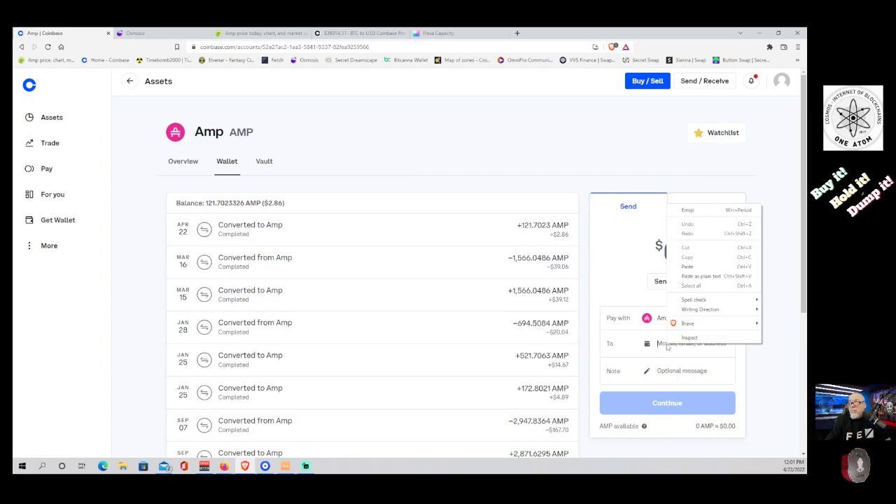
pyautogui.click(692, 269)
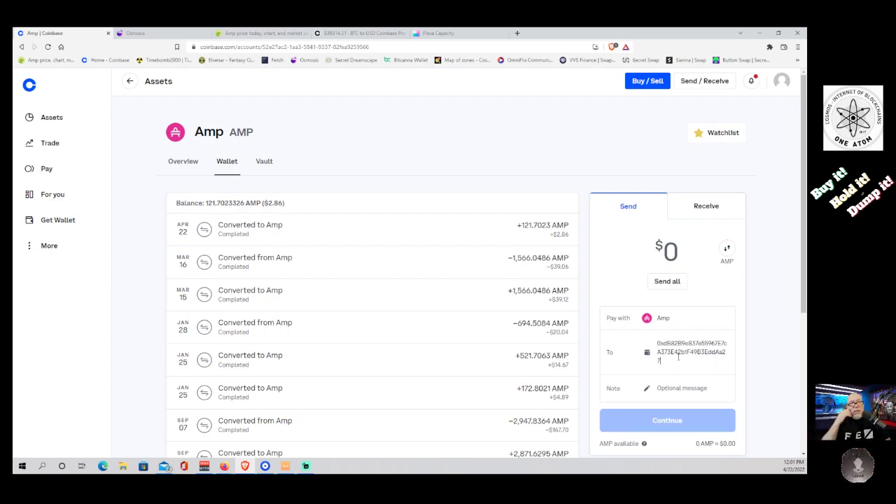
pyautogui.click(670, 283)
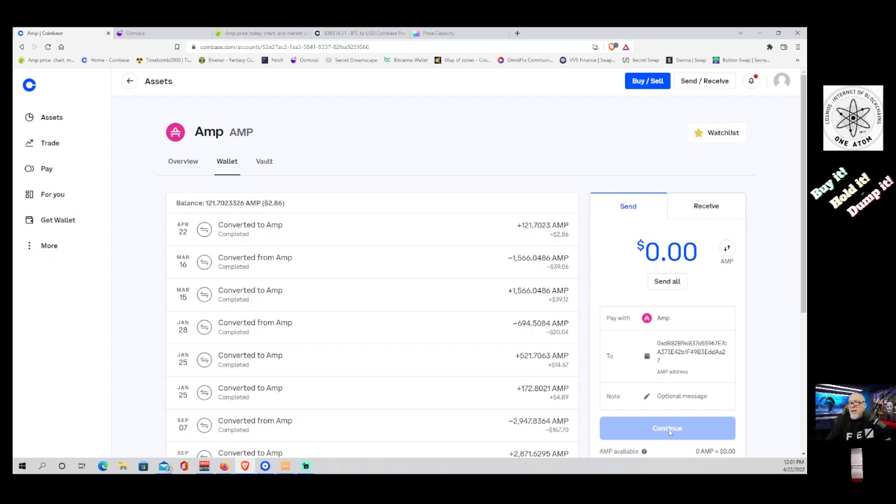
# Check the AMP holding in the MetaMask asset list and close the wallet
pyautogui.click(769, 47)
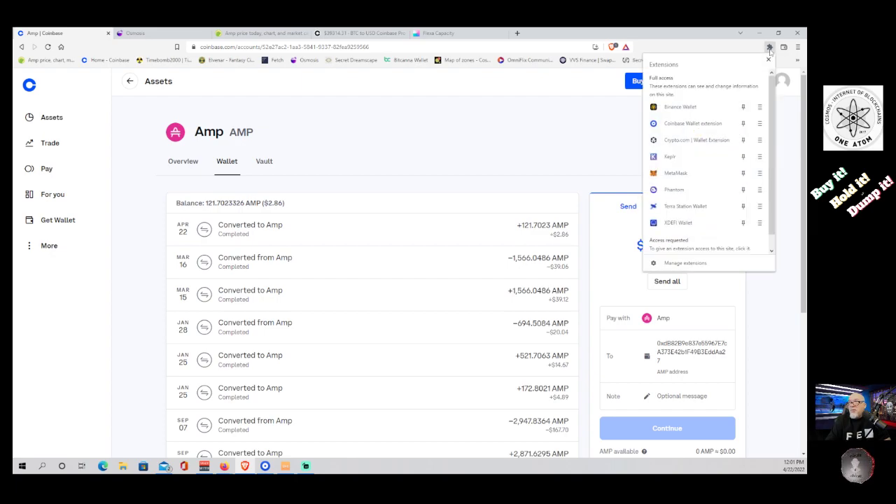
pyautogui.click(697, 175)
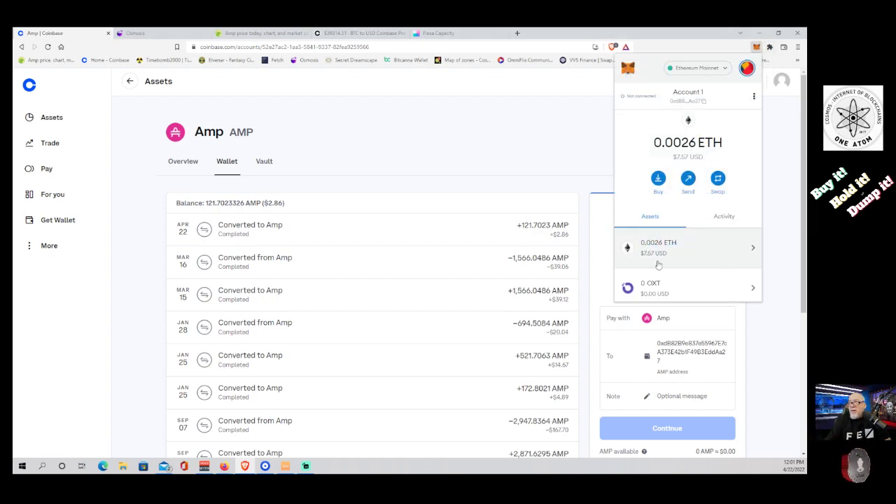
pyautogui.scroll(-4, 689, 245)
pyautogui.scroll(2, 691, 240)
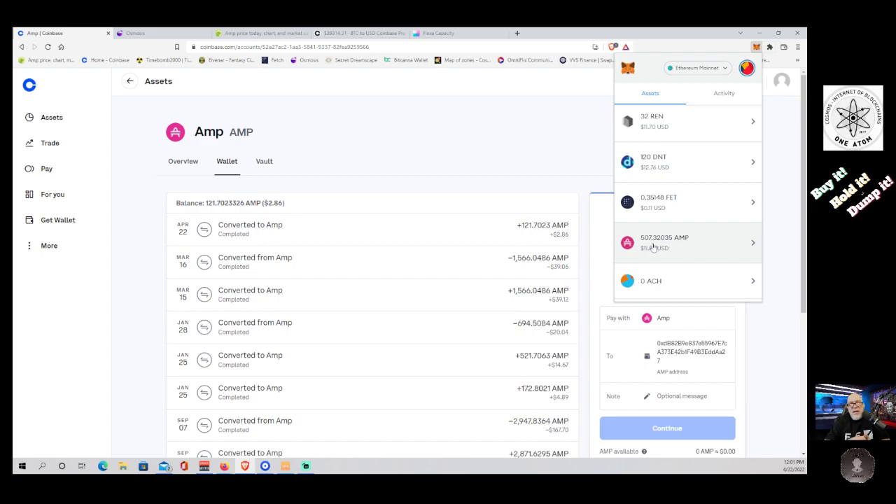
pyautogui.click(530, 157)
# Switch to the Flexa Capacity site, connect the MetaMask wallet, and dismiss the browser wallet's unlock prompt
pyautogui.click(438, 33)
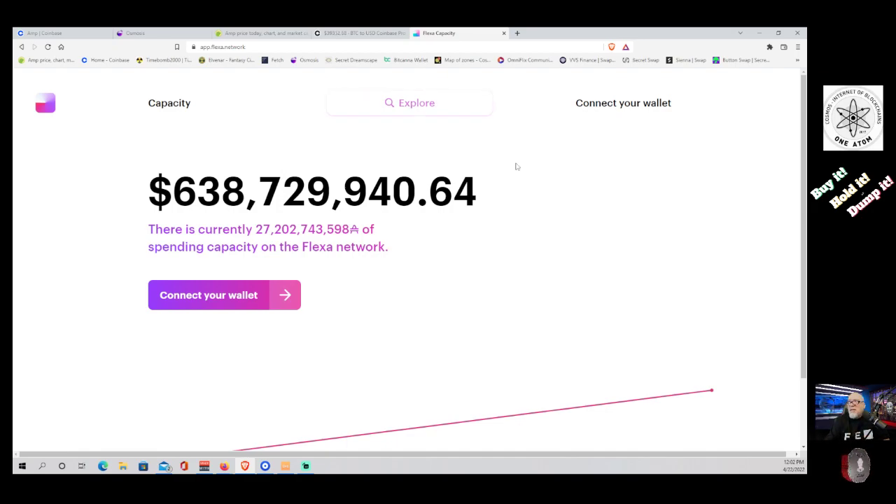
pyautogui.click(620, 105)
pyautogui.click(406, 220)
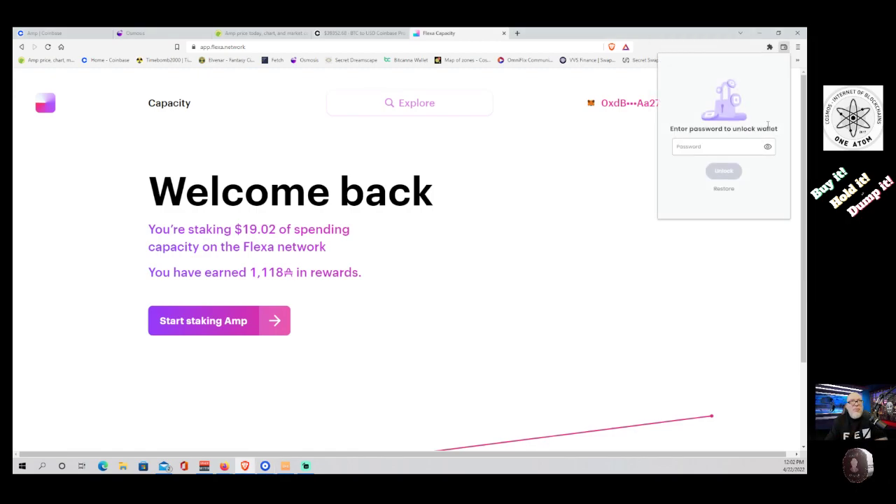
pyautogui.click(589, 247)
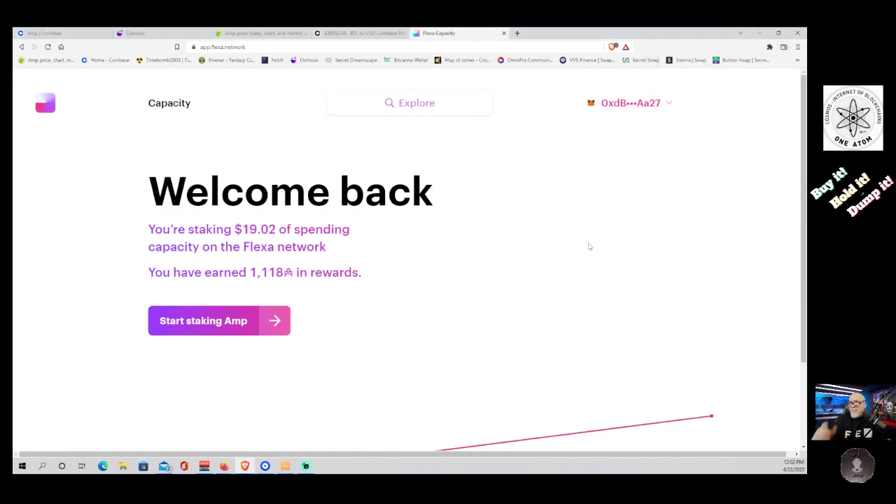
# Review the staked spending capacity on Flexa and the account's breakdown of available and app-staked Amp
pyautogui.moveTo(242, 229); pyautogui.dragTo(294, 229)
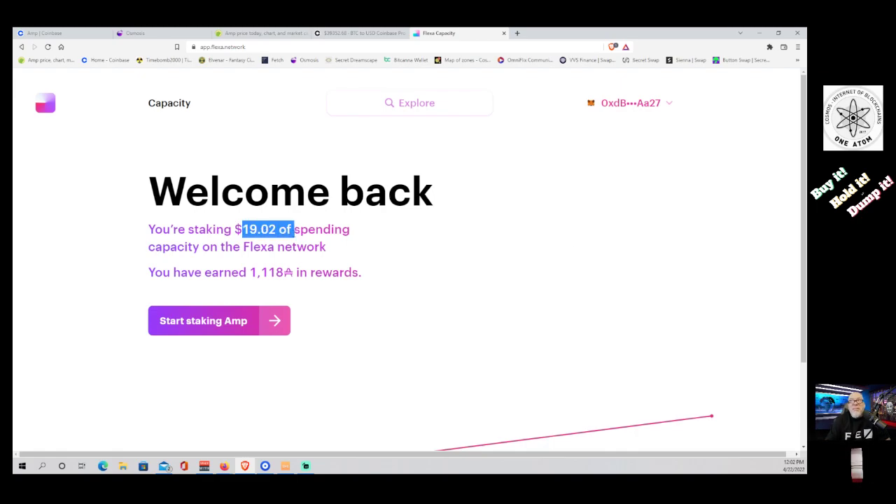
pyautogui.click(447, 255)
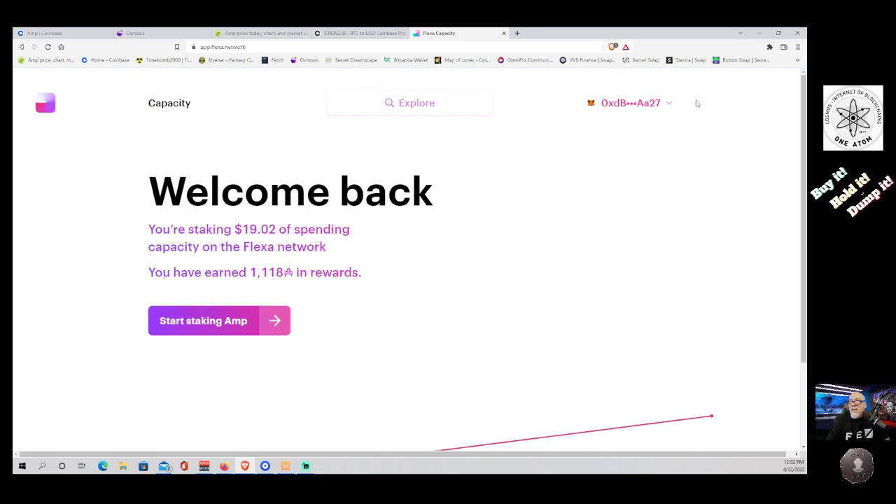
pyautogui.click(649, 105)
pyautogui.moveTo(556, 218)
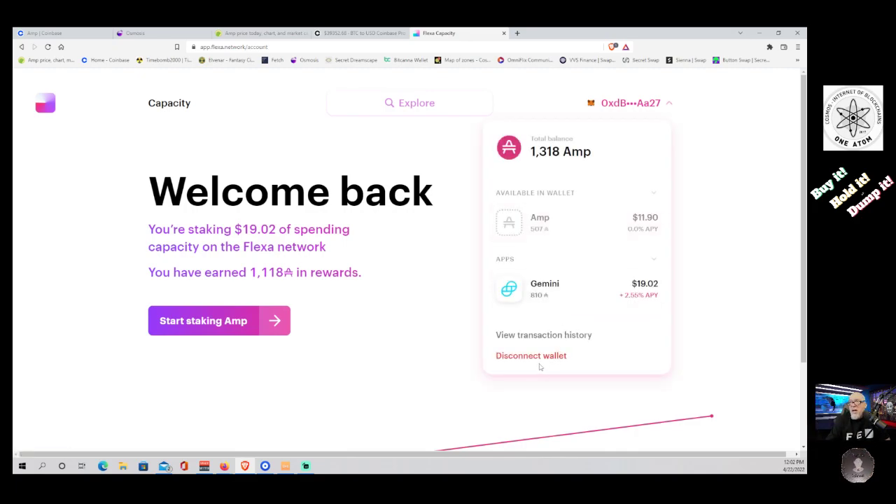
pyautogui.moveTo(550, 295)
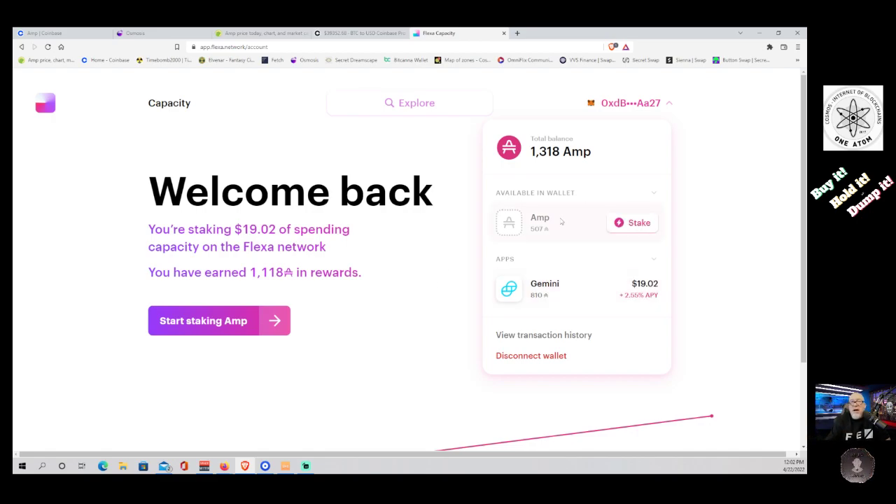
# Try to stake 507 AMP from the wallet in Lightning, submitting the transaction to MetaMask for approval
pyautogui.click(636, 223)
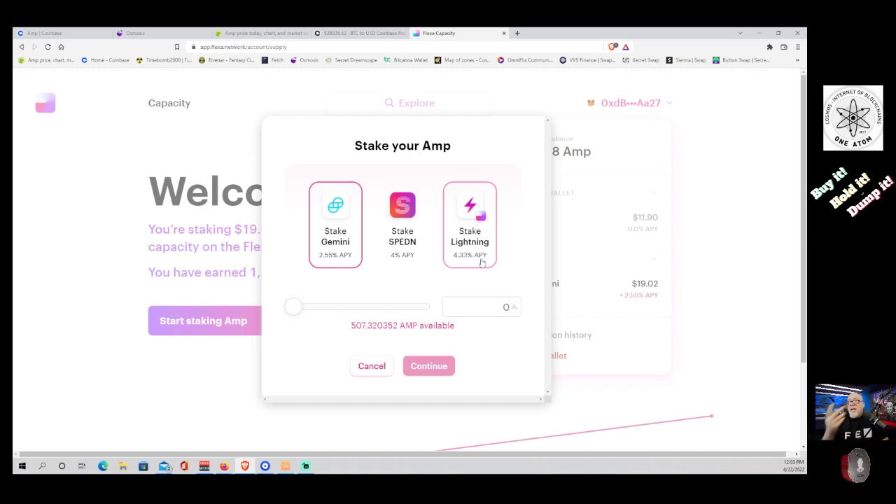
pyautogui.click(470, 233)
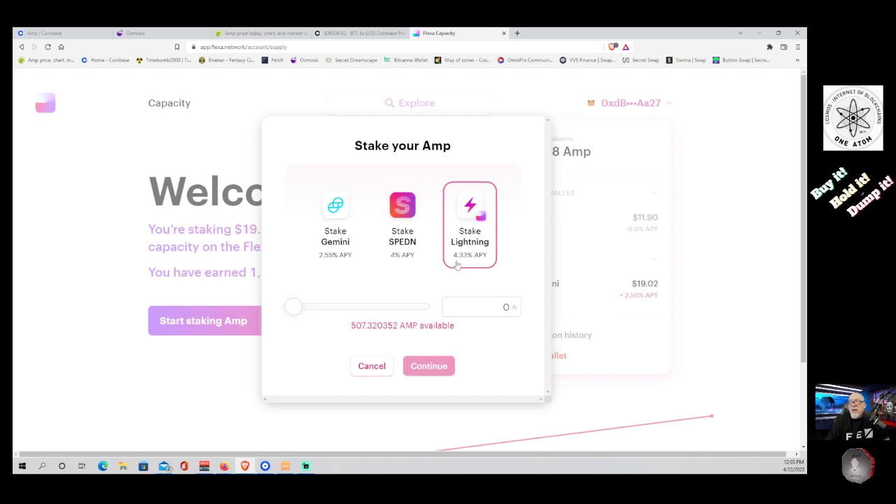
pyautogui.moveTo(403, 316); pyautogui.dragTo(443, 308)
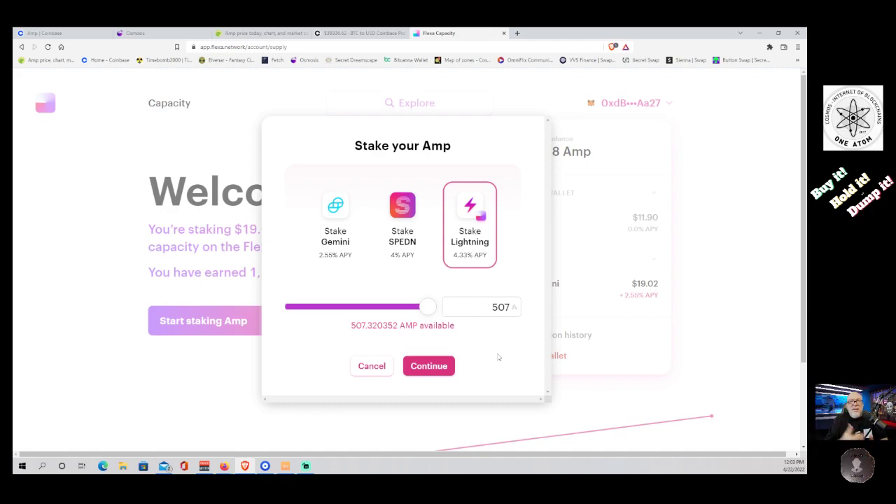
pyautogui.click(443, 367)
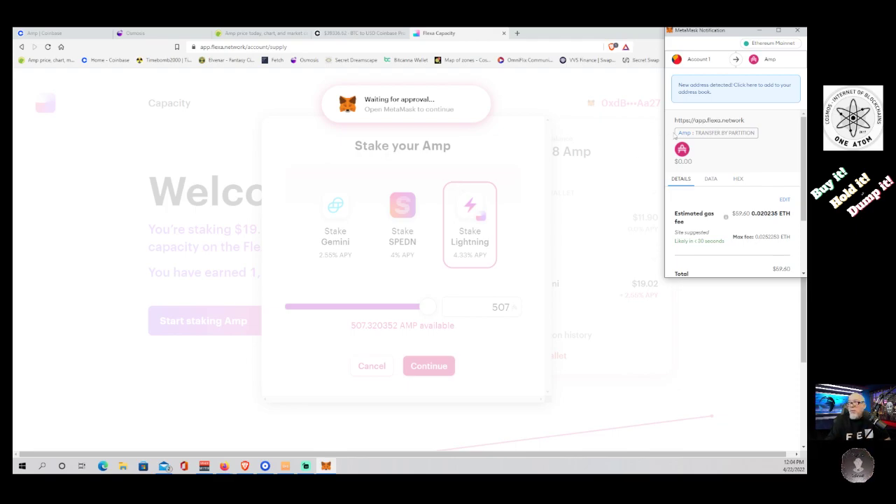
# Examine the staking transaction's estimated gas fee and total in MetaMask, and reject the request, closing the staking dialog
pyautogui.moveTo(737, 214); pyautogui.dragTo(752, 232)
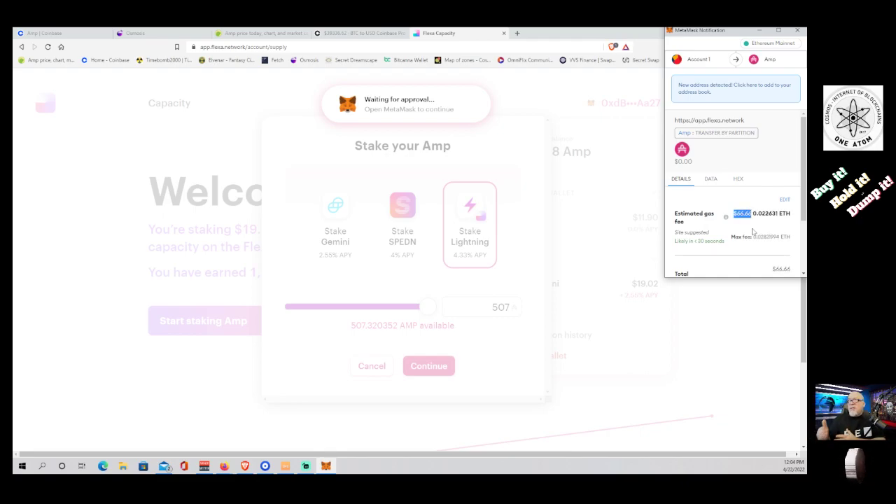
pyautogui.click(755, 229)
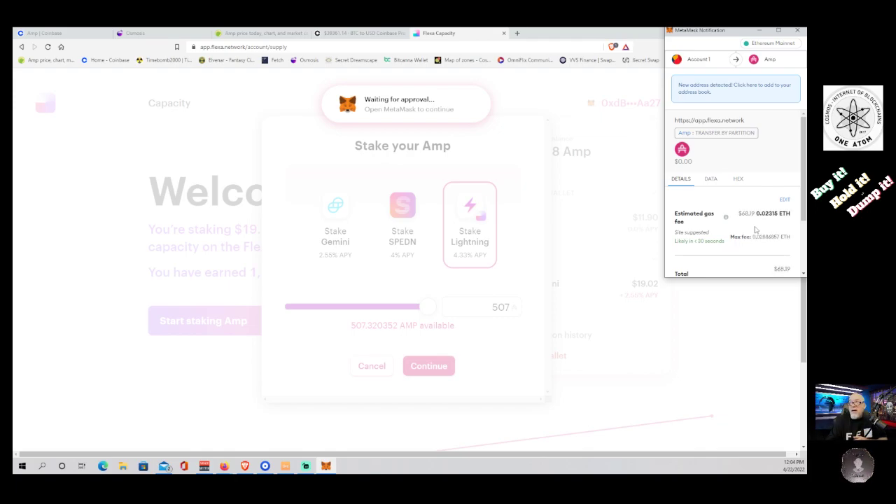
pyautogui.moveTo(738, 213); pyautogui.dragTo(760, 214)
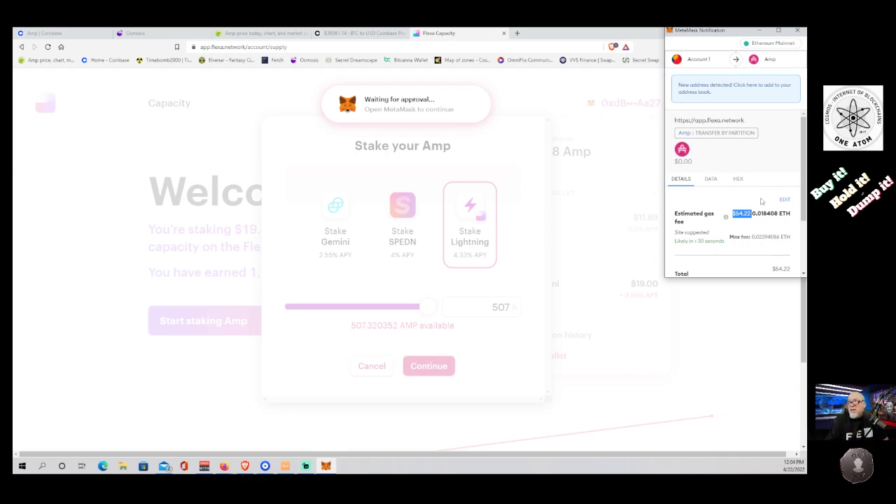
pyautogui.scroll(-2, 734, 245)
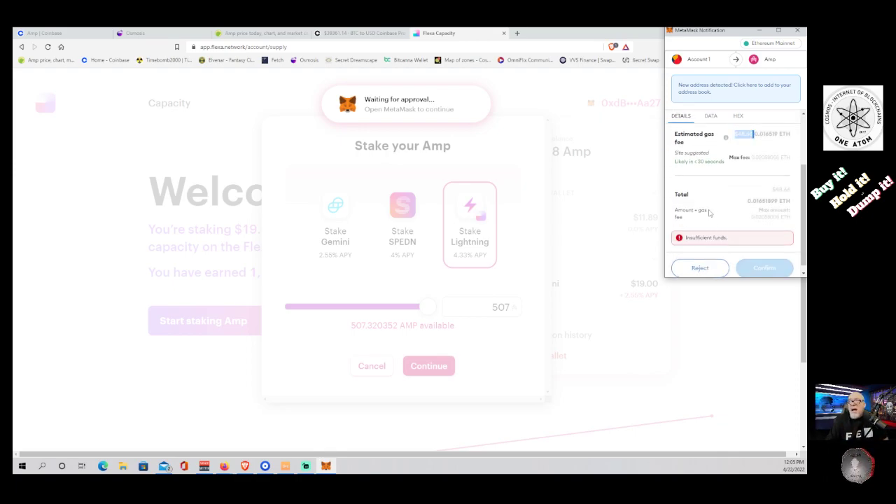
pyautogui.scroll(-1, 709, 212)
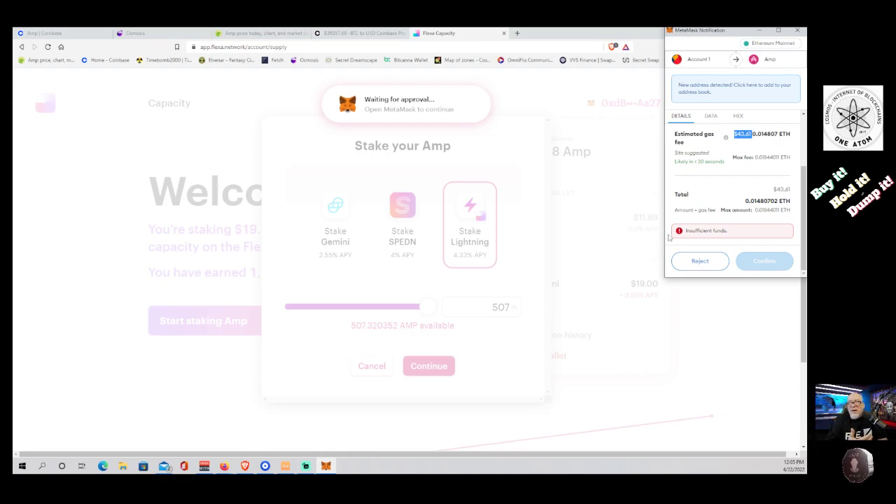
pyautogui.click(696, 261)
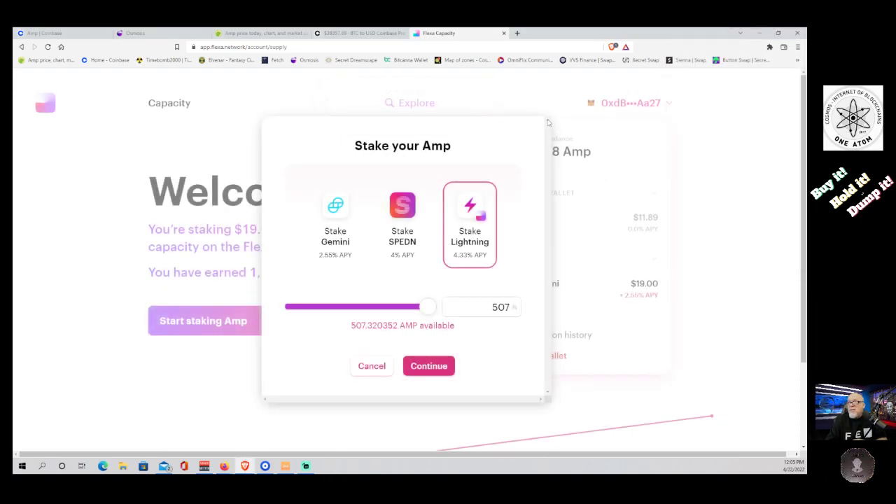
pyautogui.click(690, 156)
# Bring up the move option for the Amp staked in Gemini
pyautogui.moveTo(550, 296)
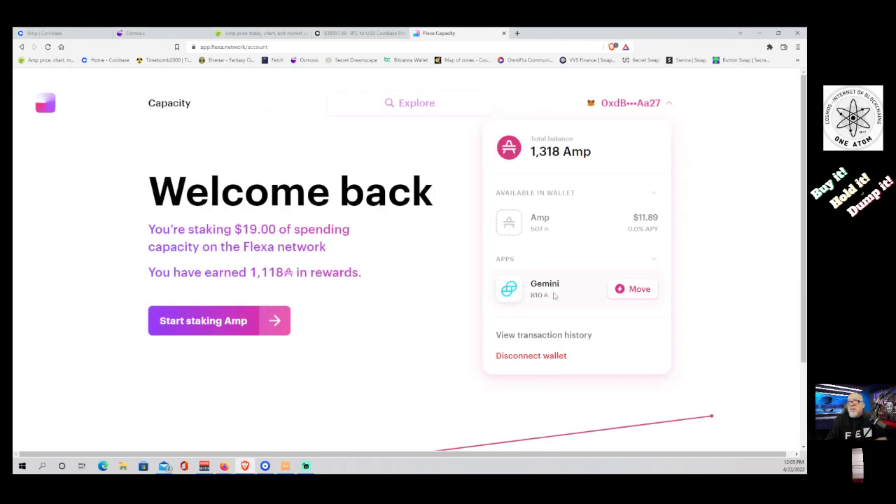